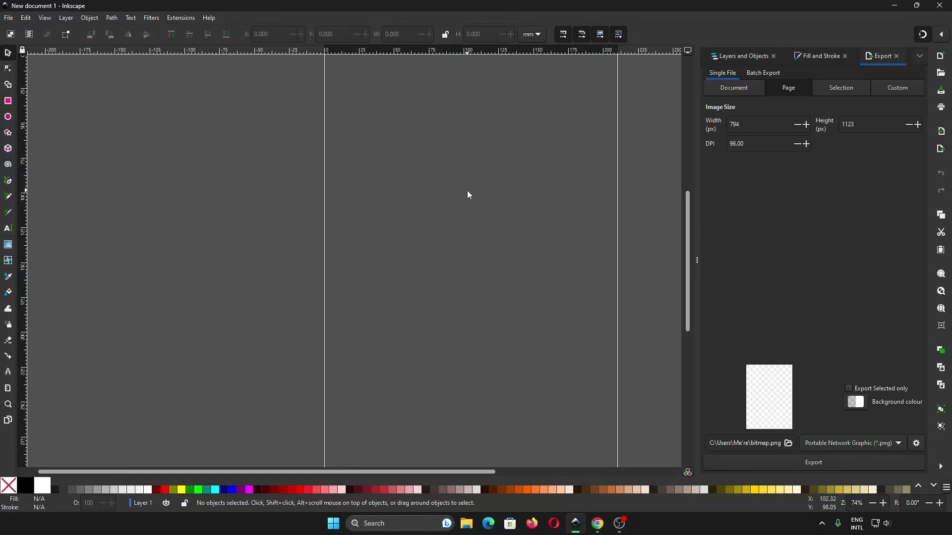
Check the installed Inkscape version (1.3 beta) in Help > About Inkscape.
{"action": "left_click", "coordinate": [209, 18]}
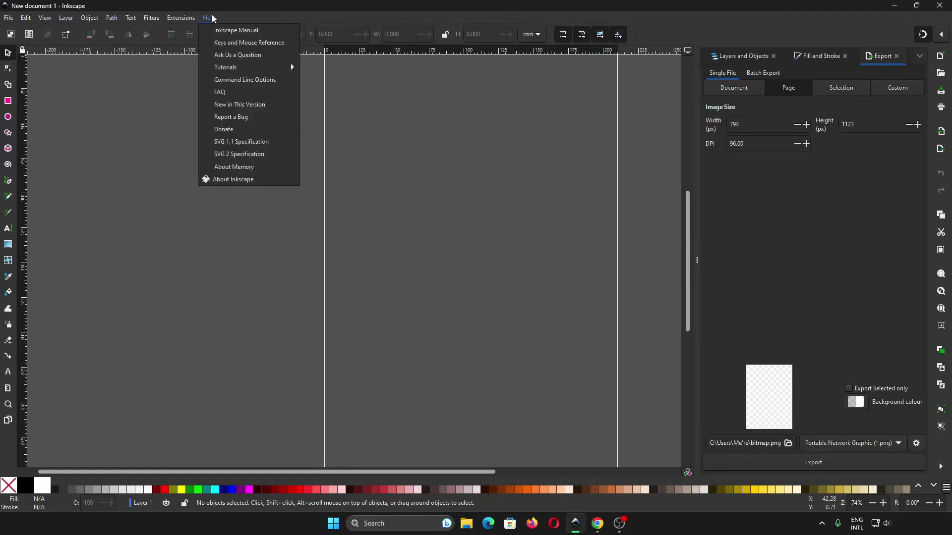
{"action": "left_click", "coordinate": [230, 180]}
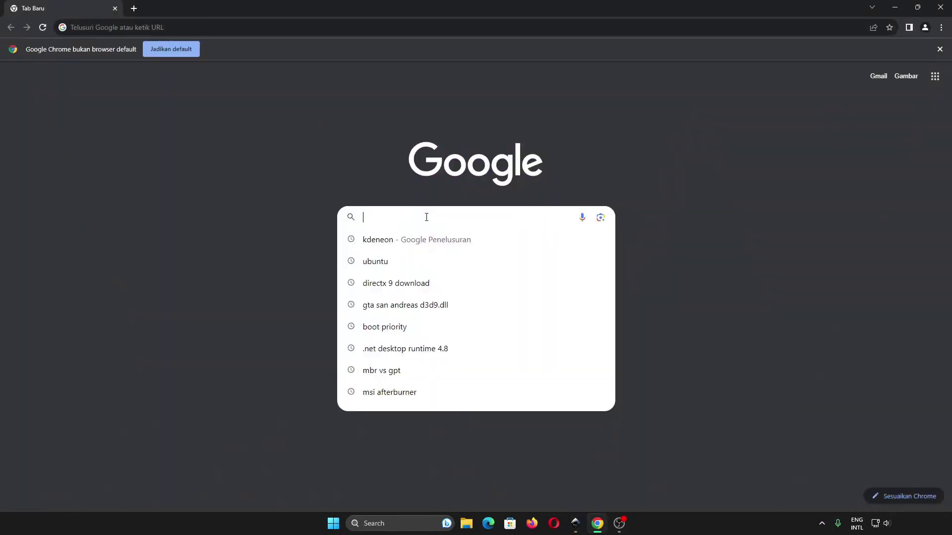
Search Google for 'inkscape' and go to the Inkscape 1.3 download page.
{"action": "type", "text": "inks"}
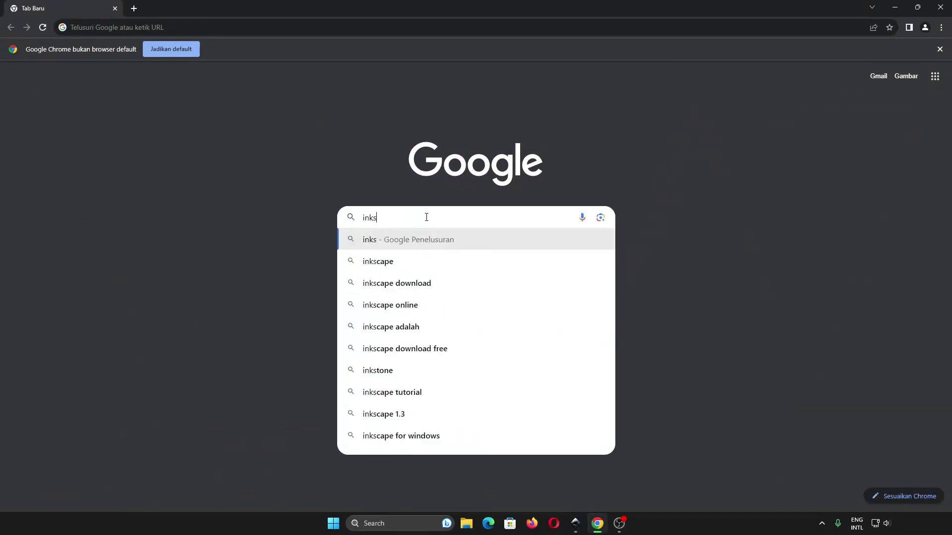
{"action": "type", "text": "cape"}
{"action": "key", "text": "Return"}
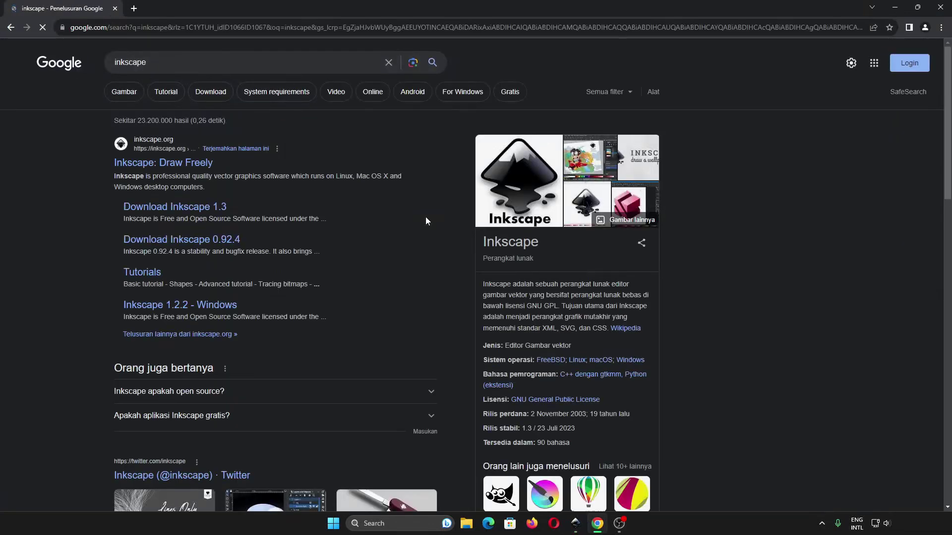
{"action": "left_click", "coordinate": [222, 207]}
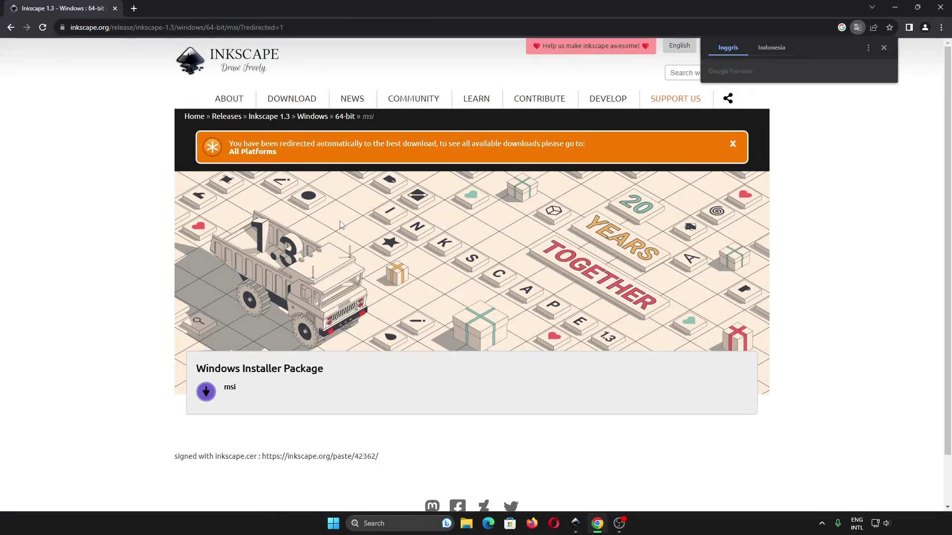
Download the Inkscape 1.3 Windows 64-bit msi installer and check its progress.
{"action": "left_click", "coordinate": [330, 399]}
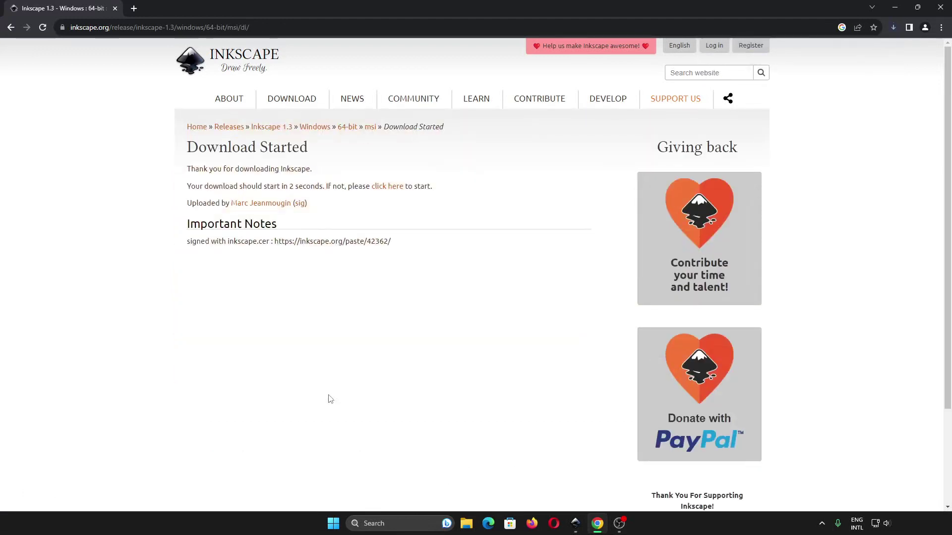
{"action": "left_click", "coordinate": [892, 28]}
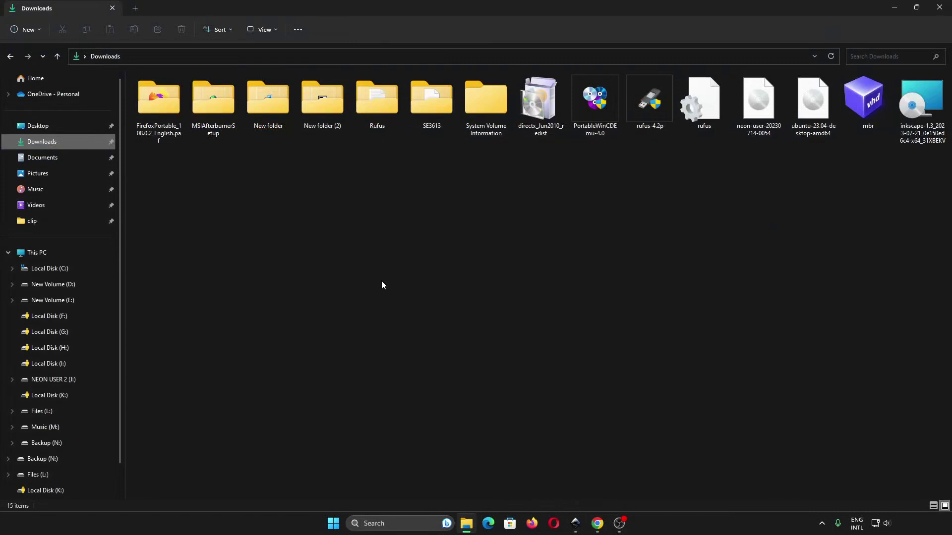
Install Inkscape 1.3 from the downloaded msi with default features, approving the UAC prompt.
{"action": "double_click", "coordinate": [921, 101]}
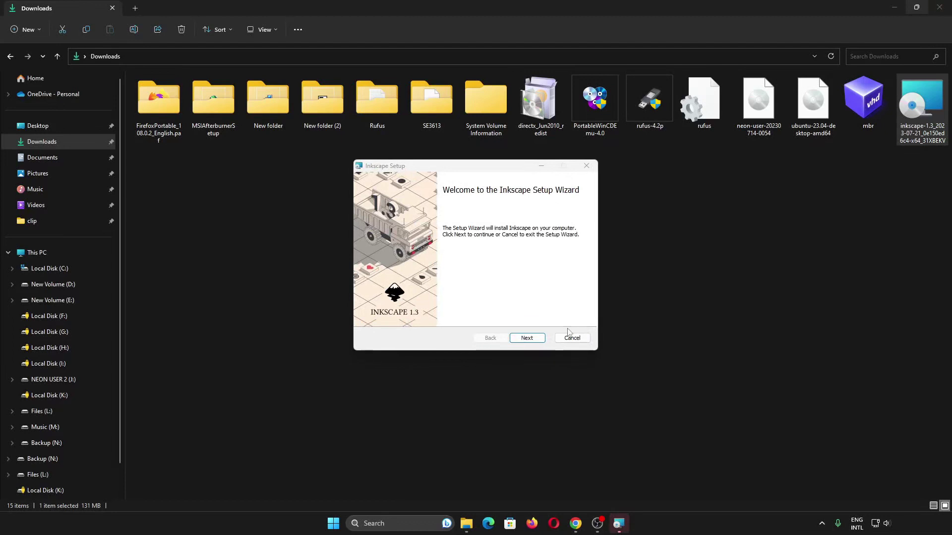
{"action": "left_click", "coordinate": [534, 341]}
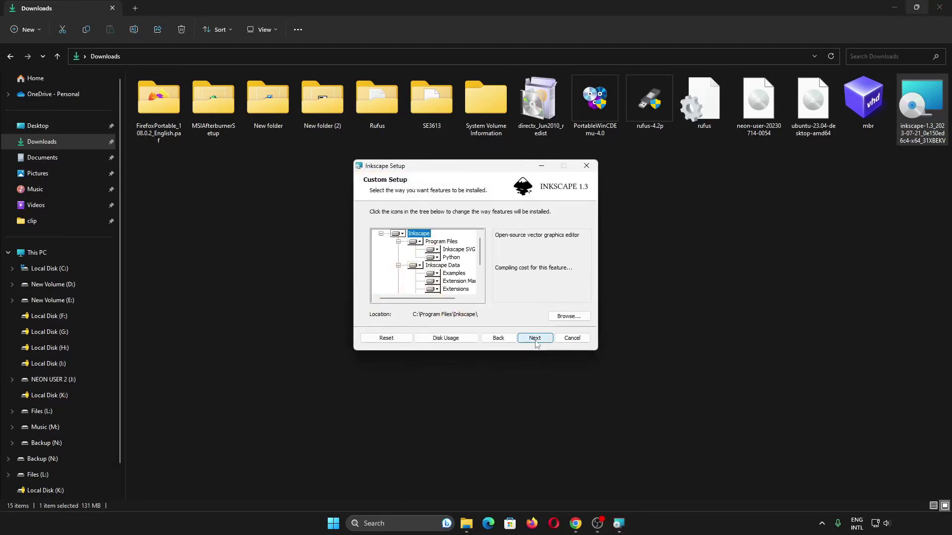
{"action": "left_click", "coordinate": [534, 341]}
{"action": "left_click", "coordinate": [535, 341]}
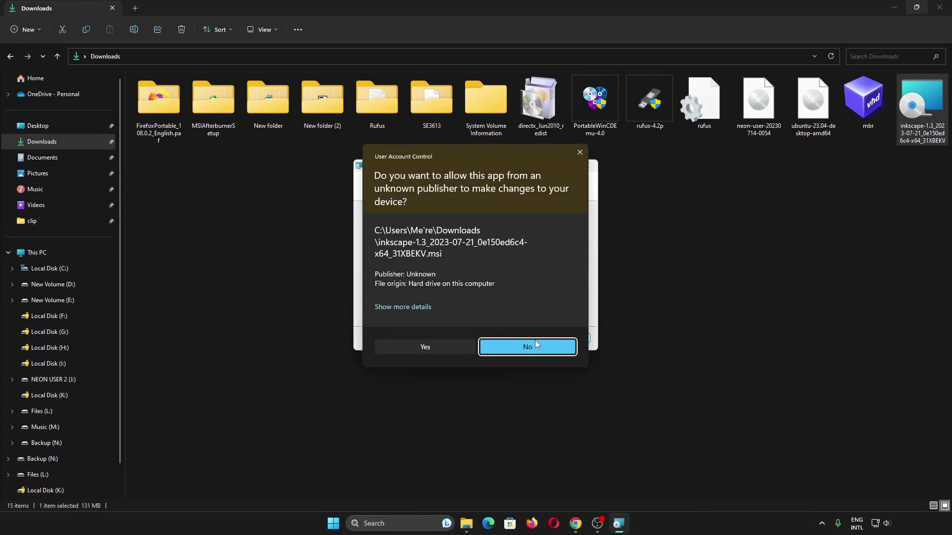
{"action": "left_click", "coordinate": [461, 347]}
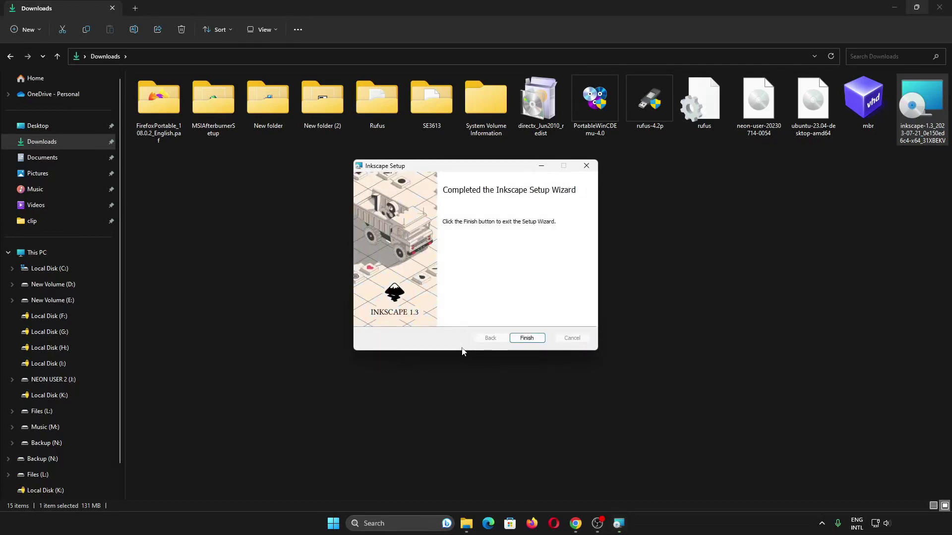
{"action": "left_click", "coordinate": [537, 339]}
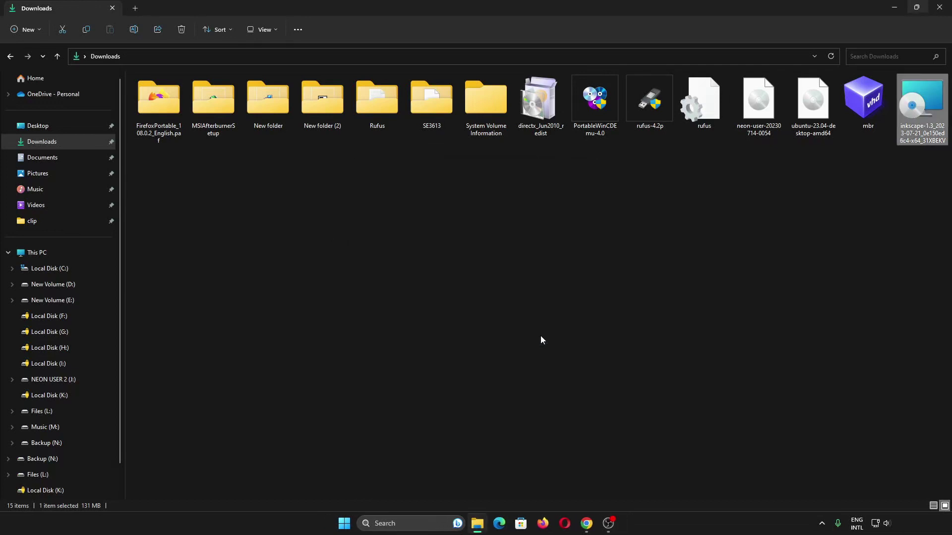
Launch Inkscape via Start search and confirm version 1.3 (2023-07-21) in About.
{"action": "key", "text": "super"}
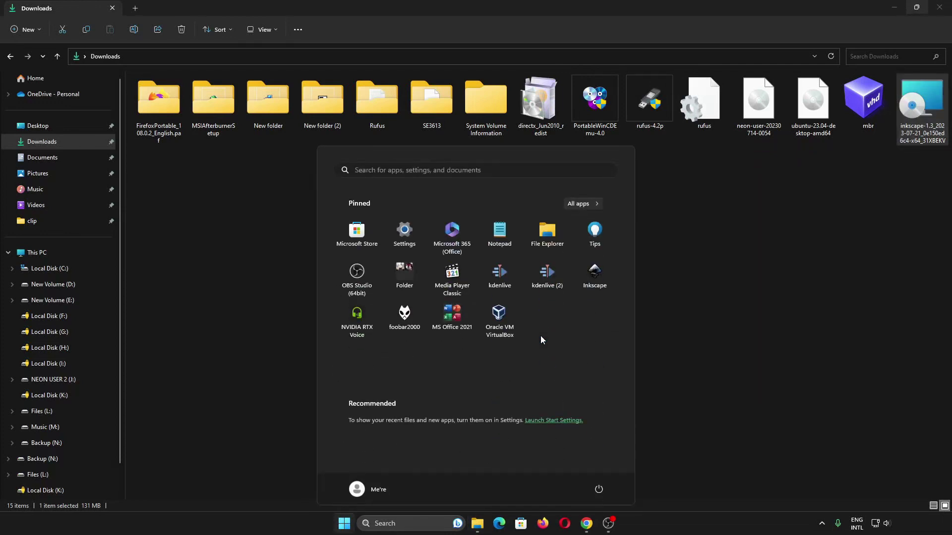
{"action": "type", "text": "inks"}
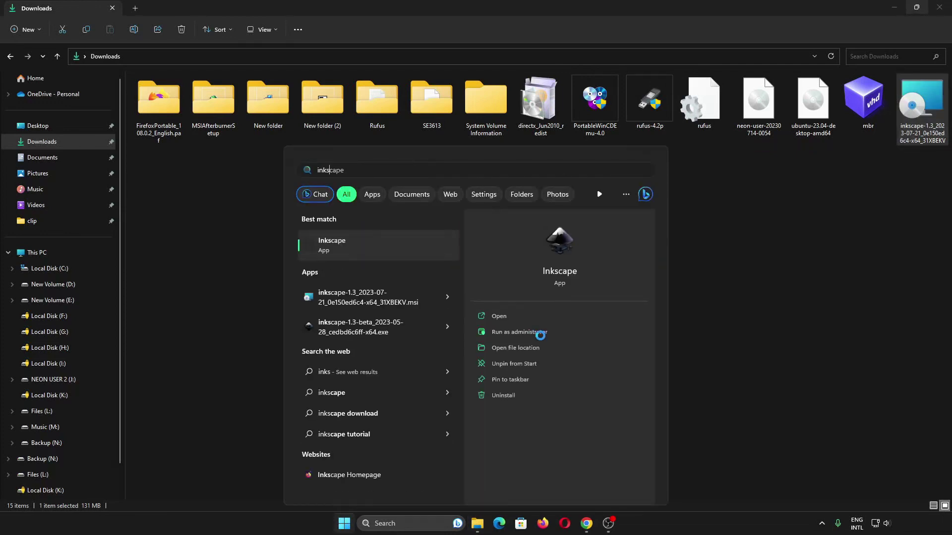
{"action": "key", "text": "Return"}
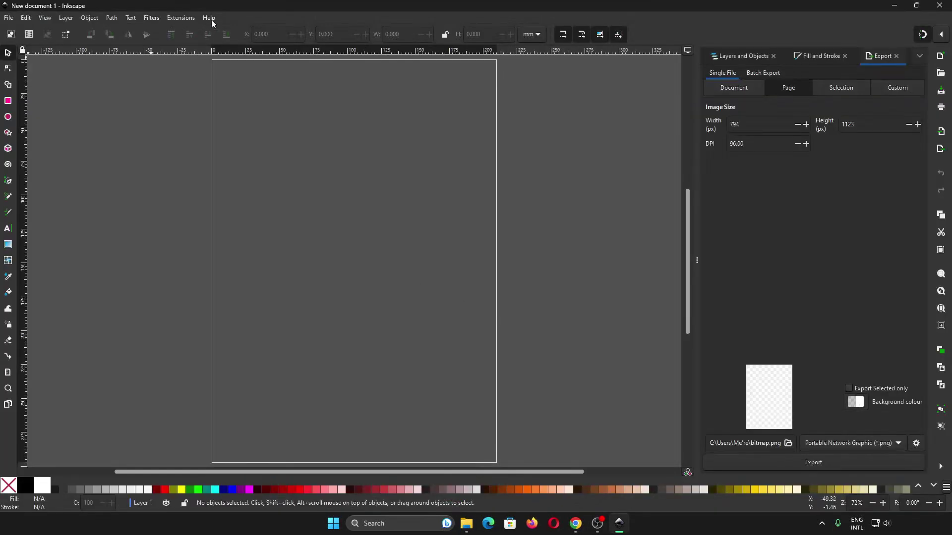
{"action": "left_click", "coordinate": [212, 21]}
{"action": "left_click", "coordinate": [238, 184]}
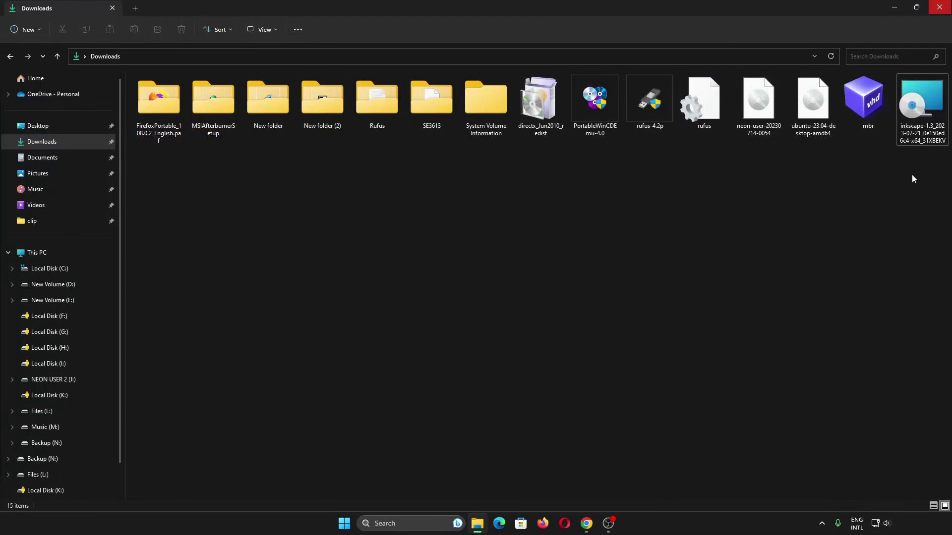
Rerun the Inkscape installer and review the translation languages in the feature list.
{"action": "left_click", "coordinate": [914, 136]}
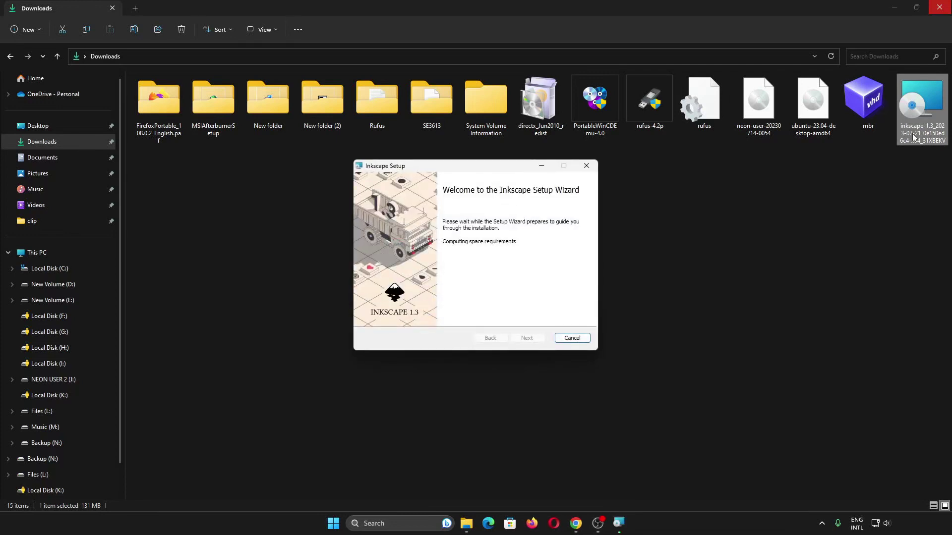
{"action": "left_click", "coordinate": [533, 338]}
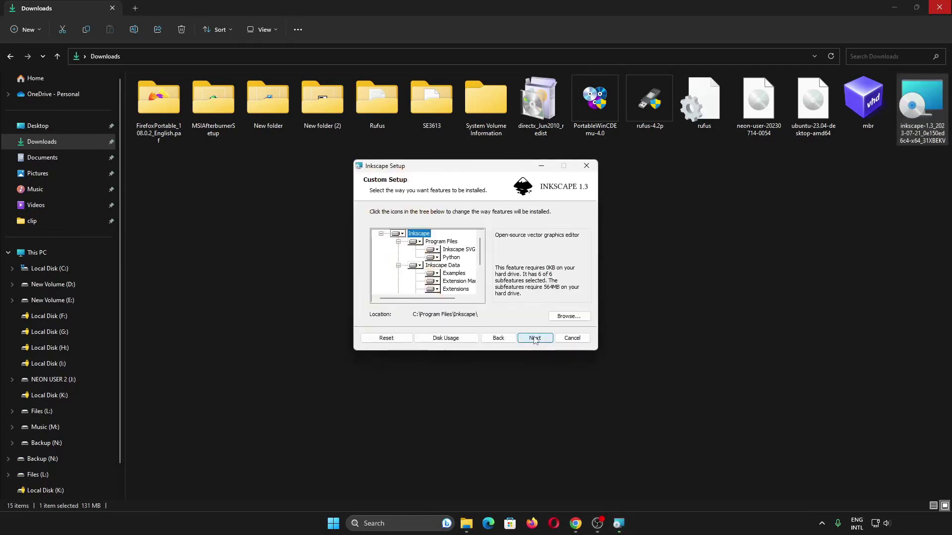
{"action": "scroll", "coordinate": [482, 253], "scroll_direction": "down", "scroll_amount": 2}
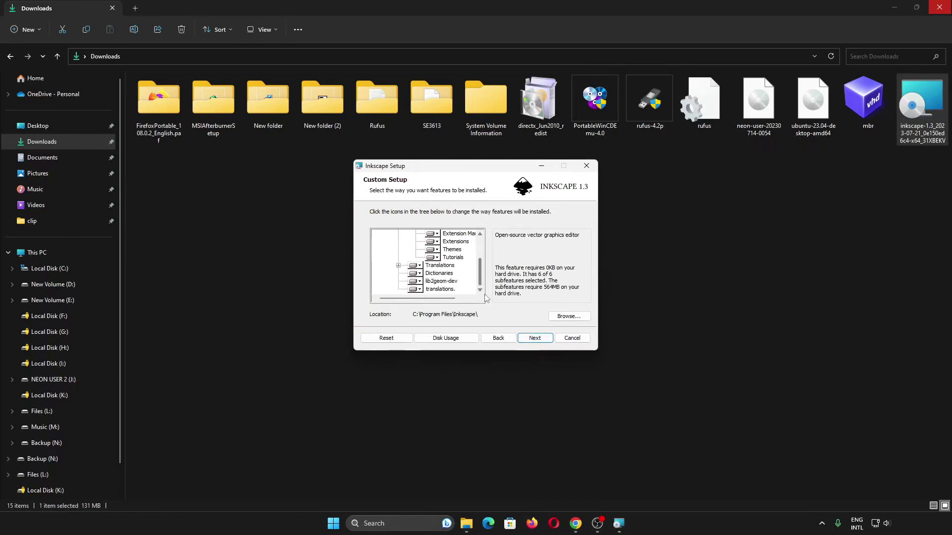
{"action": "left_click", "coordinate": [398, 266]}
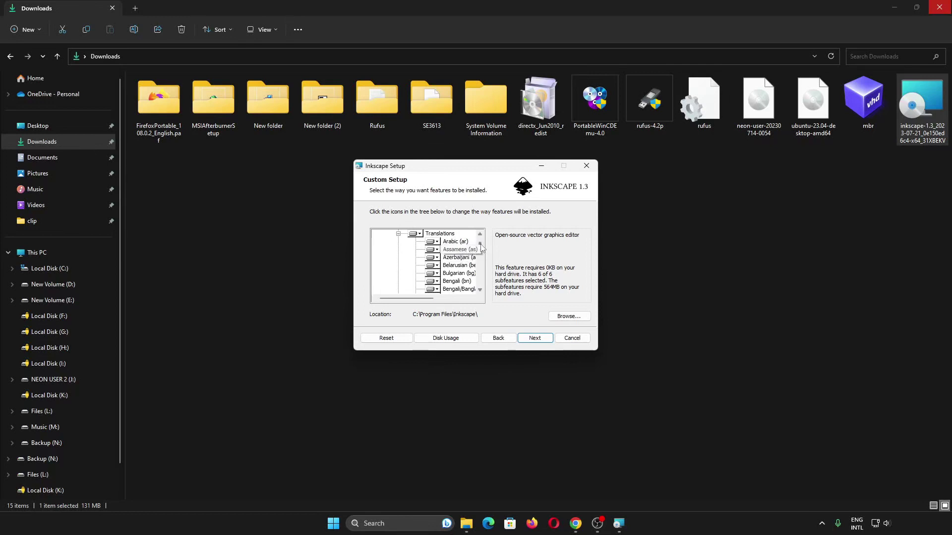
{"action": "left_click_drag", "start_coordinate": [480, 246], "coordinate": [484, 291]}
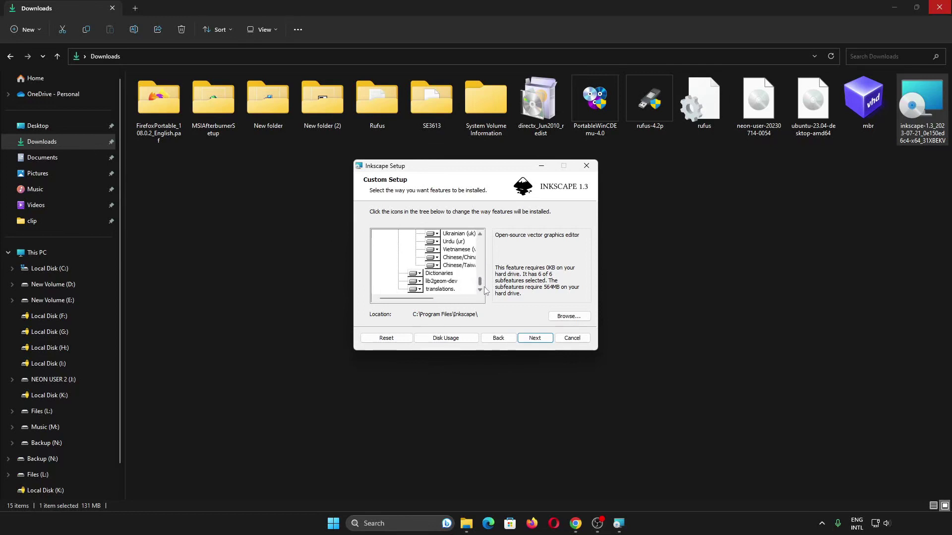
Install Inkscape 1.3, approve the UAC prompt, and close the finished wizard.
{"action": "left_click", "coordinate": [531, 339]}
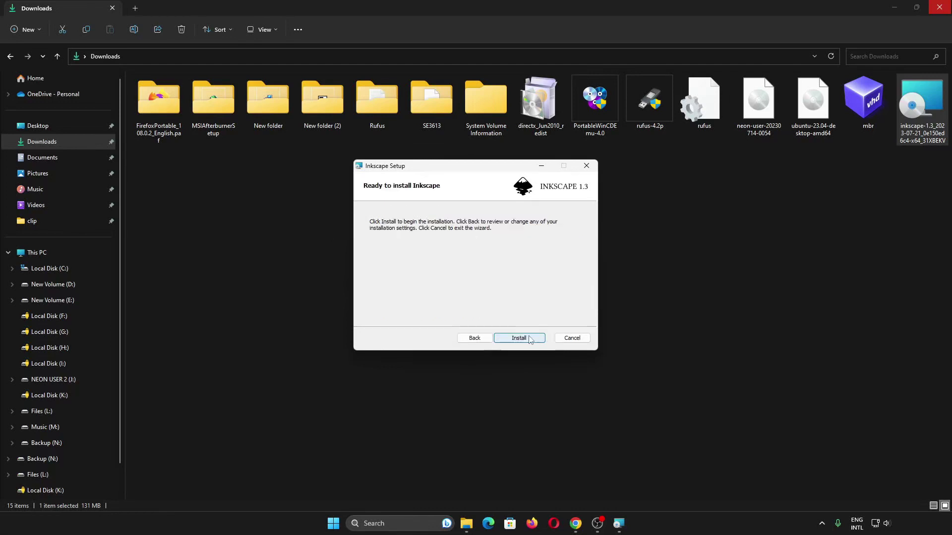
{"action": "left_click", "coordinate": [530, 339]}
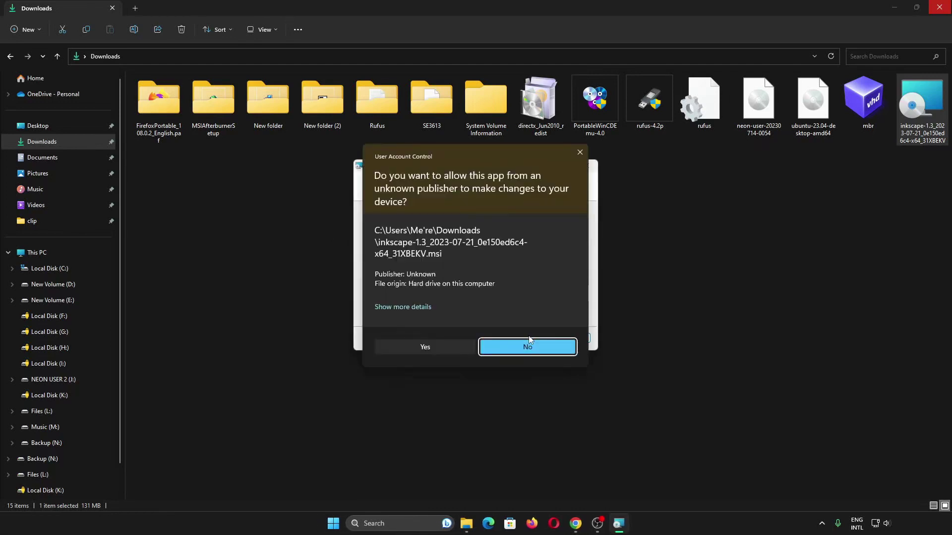
{"action": "left_click", "coordinate": [457, 347]}
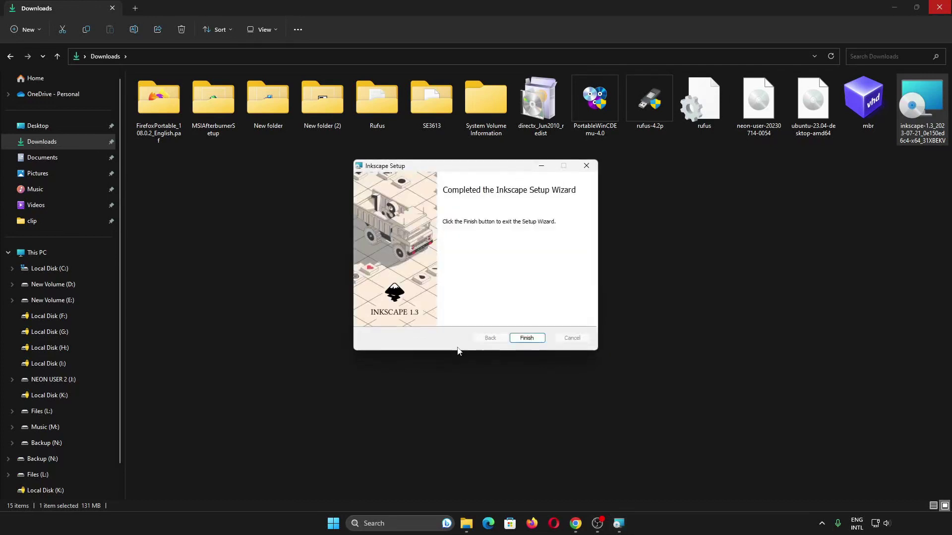
{"action": "left_click", "coordinate": [542, 341]}
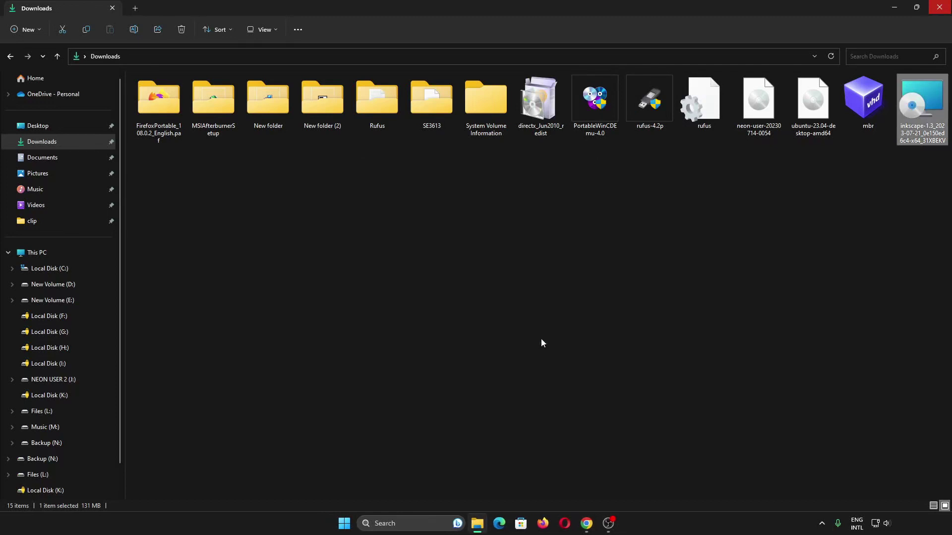
Start Inkscape from its pinned Start menu tile and show the recent files list.
{"action": "key", "text": "super"}
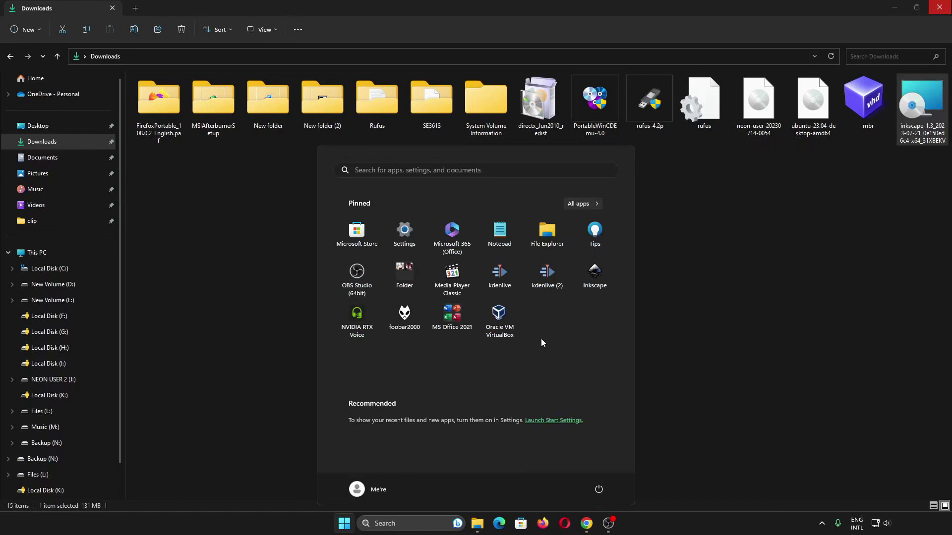
{"action": "type", "text": "ins"}
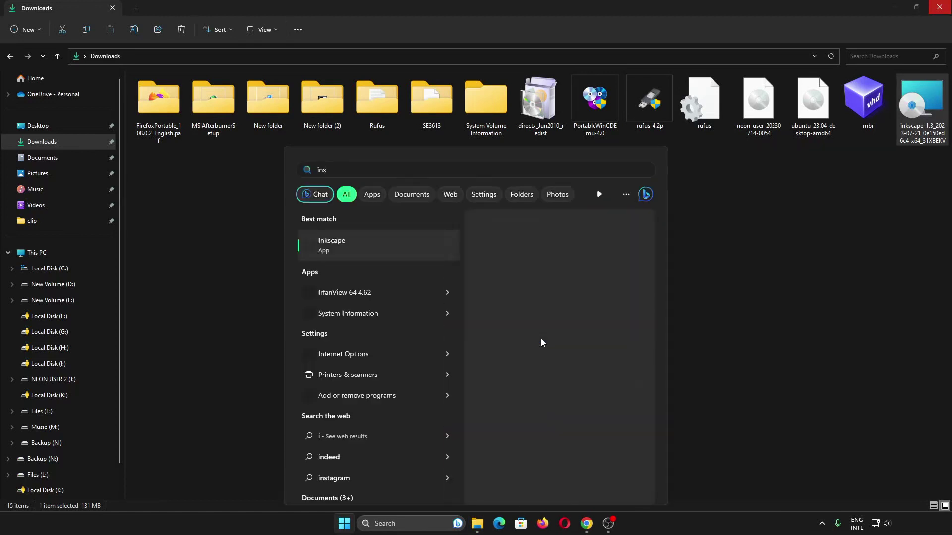
{"action": "key", "text": "BackSpace"}
{"action": "key", "text": "BackSpace"}
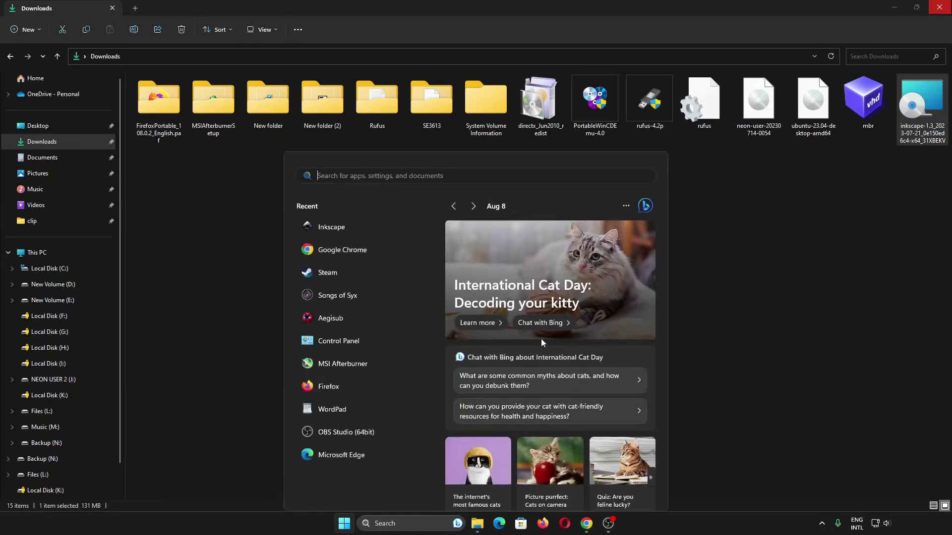
{"action": "left_click", "coordinate": [589, 281]}
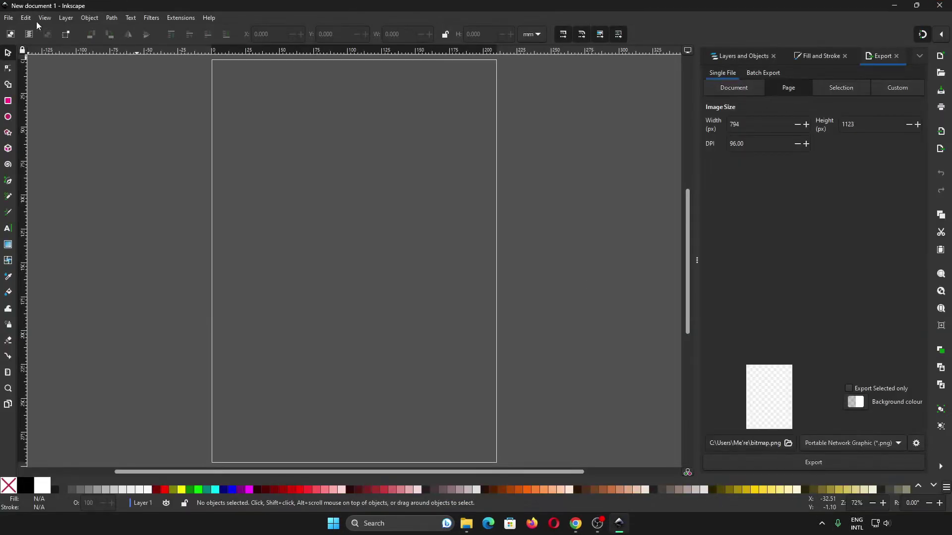
{"action": "left_click", "coordinate": [8, 17]}
{"action": "mouse_move", "coordinate": [67, 67]}
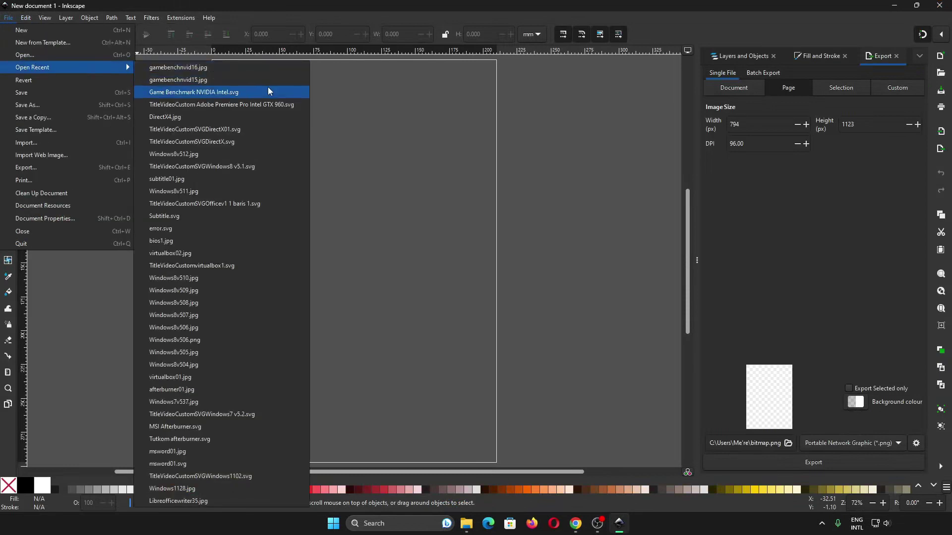
Open Game Benchmark NVIDIA Intel.svg from recent files and turn off snapping.
{"action": "left_click", "coordinate": [267, 90]}
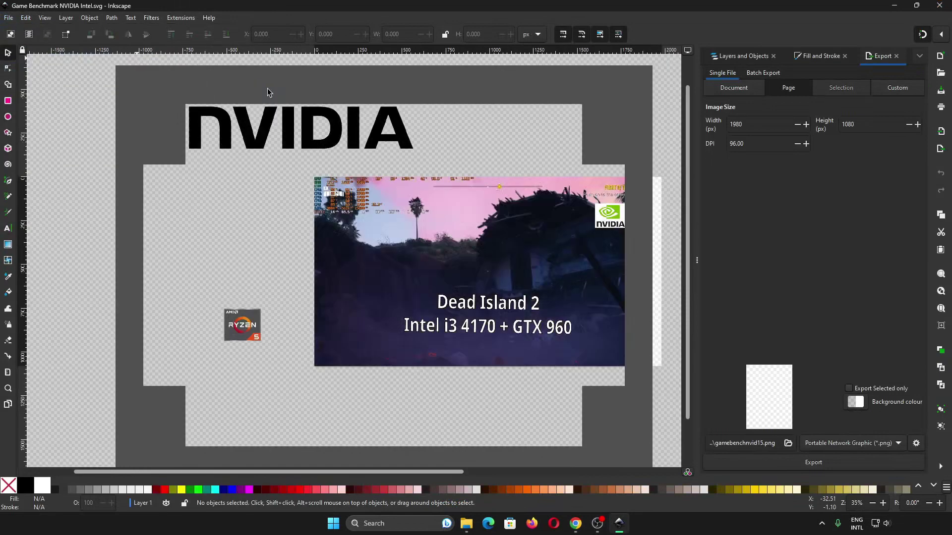
{"action": "scroll", "coordinate": [346, 254], "scroll_direction": "up", "scroll_amount": 1}
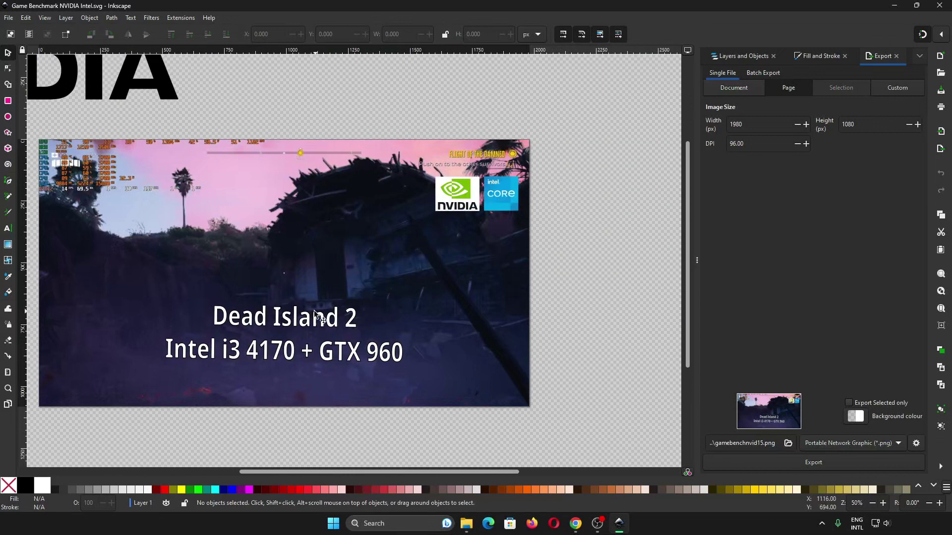
{"action": "mouse_move", "coordinate": [305, 304]}
{"action": "left_mouse_down"}
{"action": "mouse_move", "coordinate": [301, 246]}
{"action": "mouse_move", "coordinate": [280, 262]}
{"action": "mouse_move", "coordinate": [323, 293]}
{"action": "left_mouse_up"}
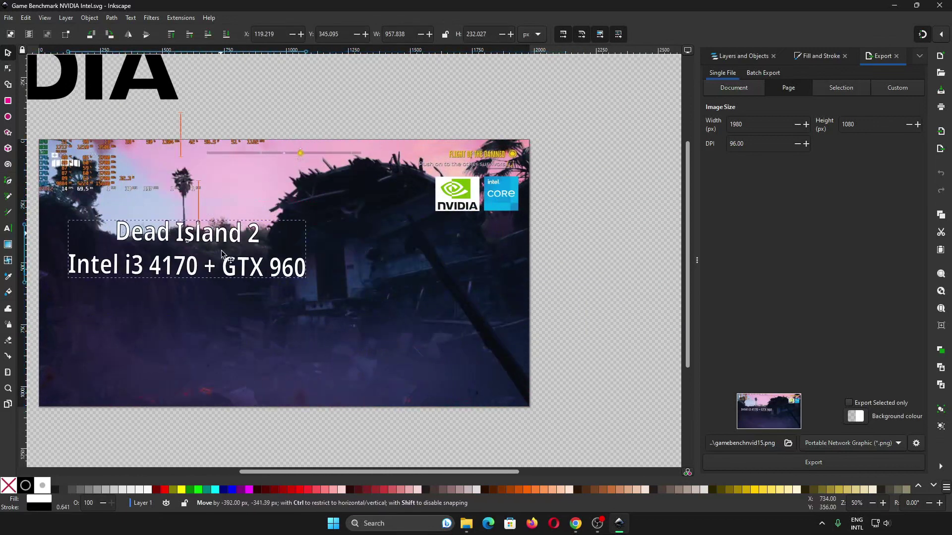
{"action": "key", "text": "percent"}
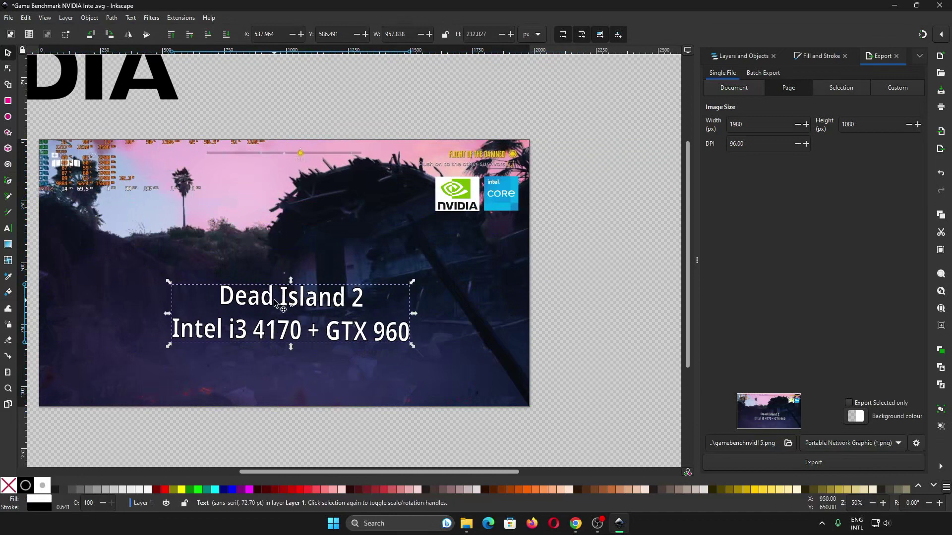
Move the Dead Island 2 caption to the bottom-left and the NVIDIA–Intel logos to the top-right.
{"action": "left_click_drag", "start_coordinate": [275, 303], "coordinate": [306, 333]}
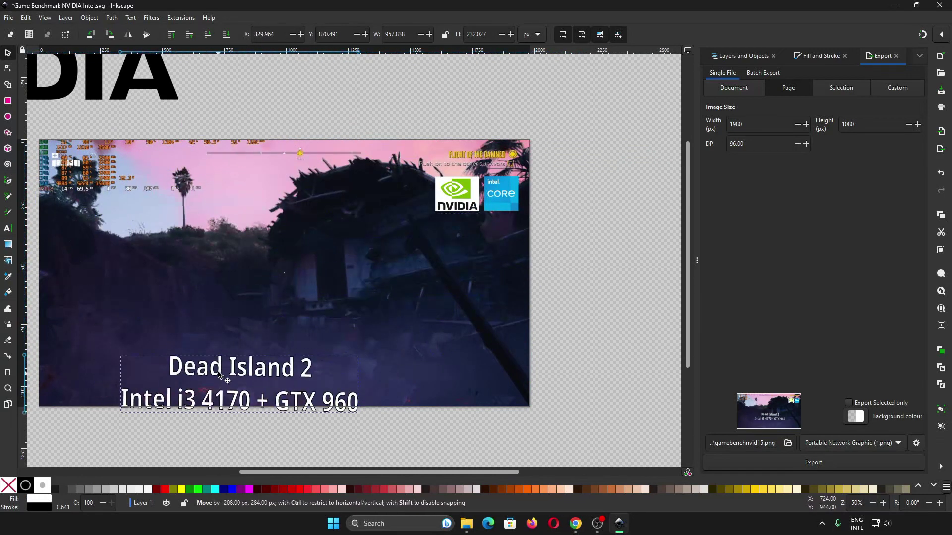
{"action": "left_click_drag", "start_coordinate": [306, 333], "coordinate": [197, 432]}
{"action": "mouse_move", "coordinate": [444, 193]}
{"action": "left_mouse_down"}
{"action": "mouse_move", "coordinate": [302, 268]}
{"action": "mouse_move", "coordinate": [405, 263]}
{"action": "left_mouse_up"}
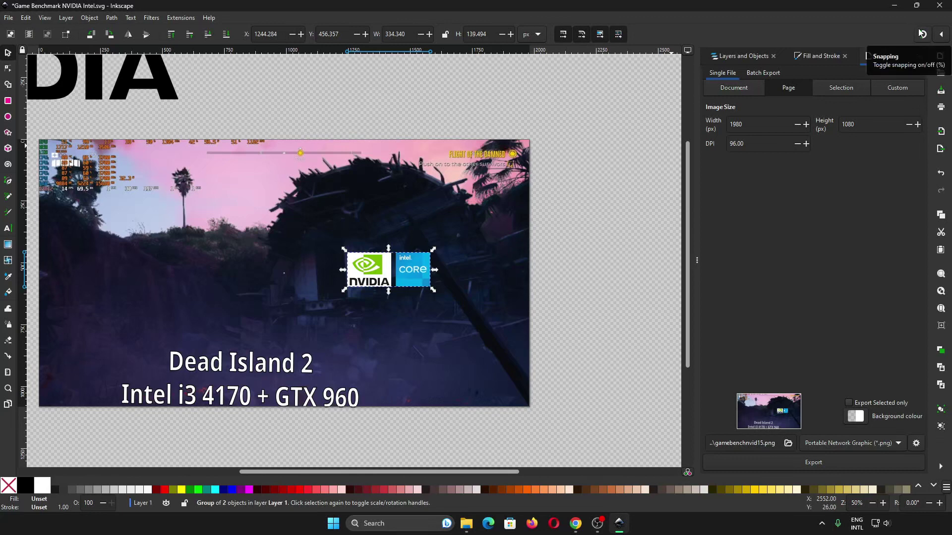
{"action": "mouse_move", "coordinate": [407, 275]}
{"action": "left_mouse_down"}
{"action": "mouse_move", "coordinate": [460, 202]}
{"action": "mouse_move", "coordinate": [494, 195]}
{"action": "left_mouse_up"}
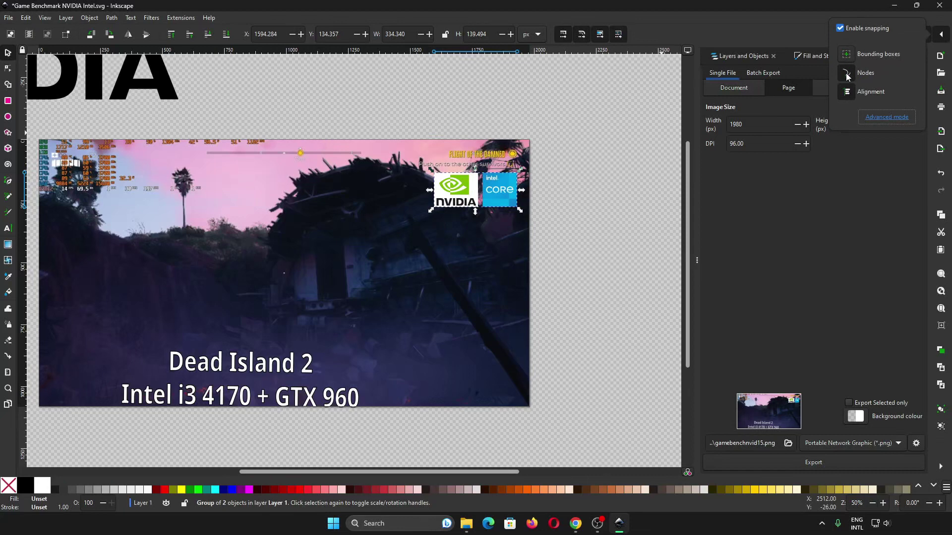
Drag the Dead Island 2 / Intel i3 4170 + GTX 960 caption to the lower centre.
{"action": "left_click", "coordinate": [297, 366]}
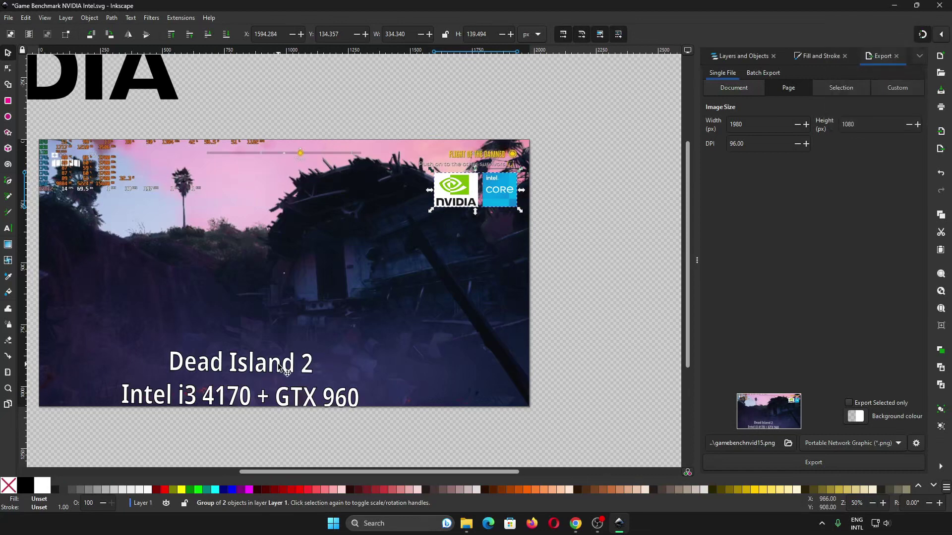
{"action": "mouse_move", "coordinate": [287, 366]}
{"action": "left_mouse_down"}
{"action": "mouse_move", "coordinate": [340, 287]}
{"action": "mouse_move", "coordinate": [440, 255]}
{"action": "left_mouse_up"}
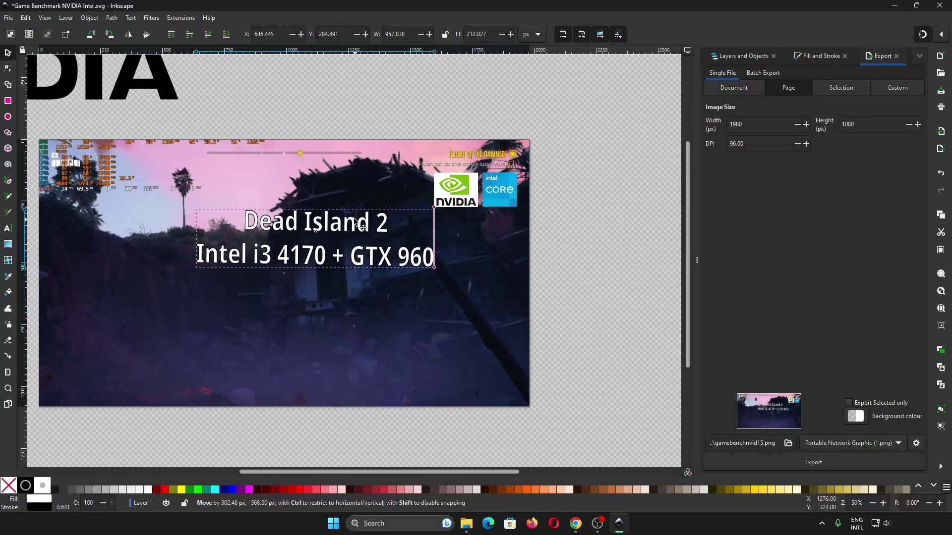
{"action": "left_click_drag", "start_coordinate": [439, 255], "coordinate": [353, 222]}
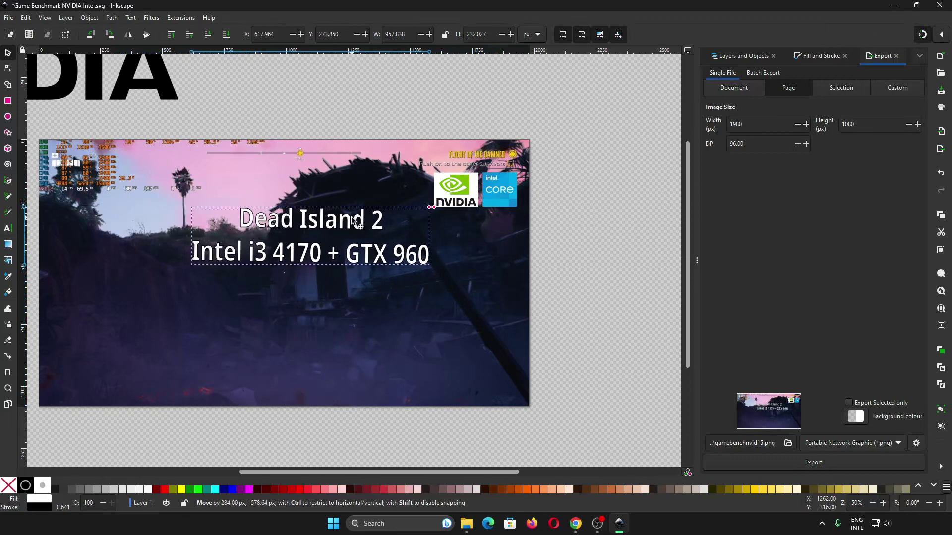
{"action": "left_click", "coordinate": [925, 34]}
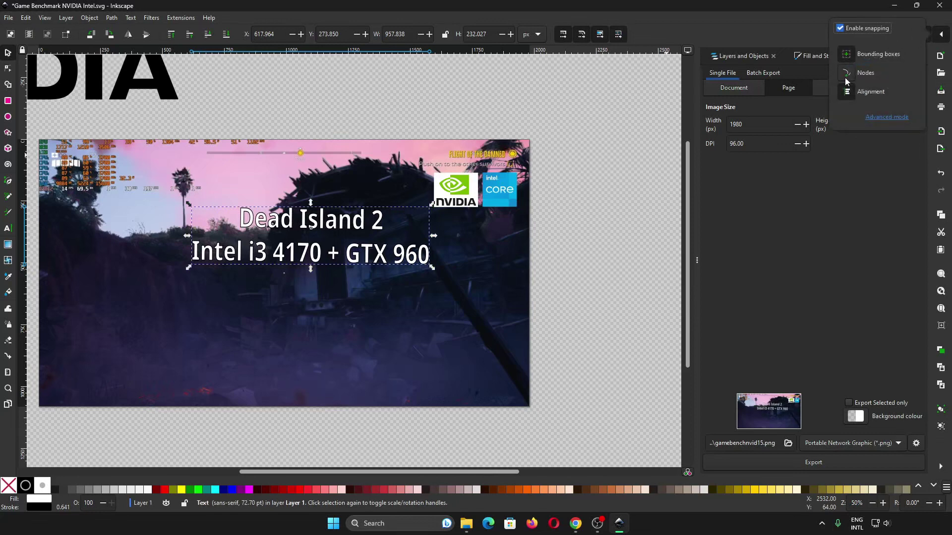
{"action": "left_click", "coordinate": [397, 231]}
{"action": "left_click_drag", "start_coordinate": [378, 224], "coordinate": [322, 238]}
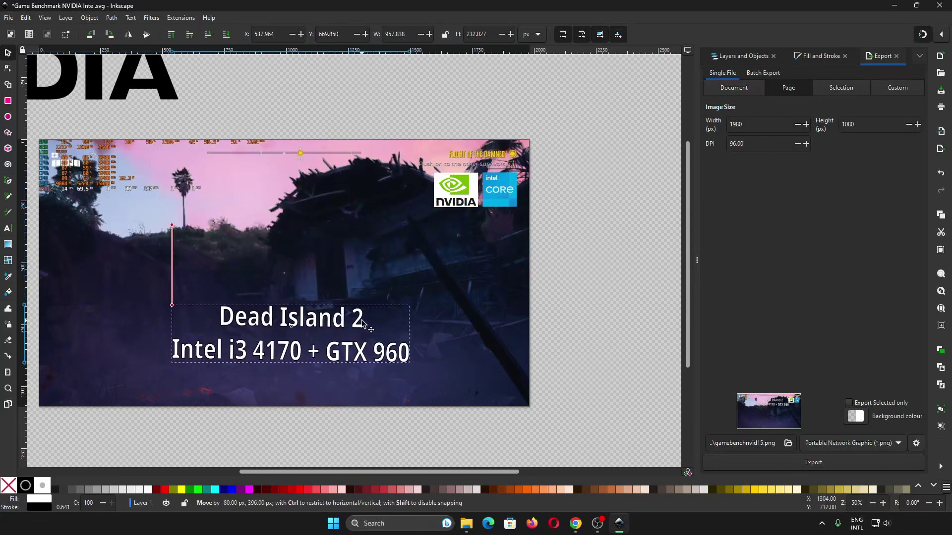
{"action": "left_click_drag", "start_coordinate": [322, 239], "coordinate": [363, 322]}
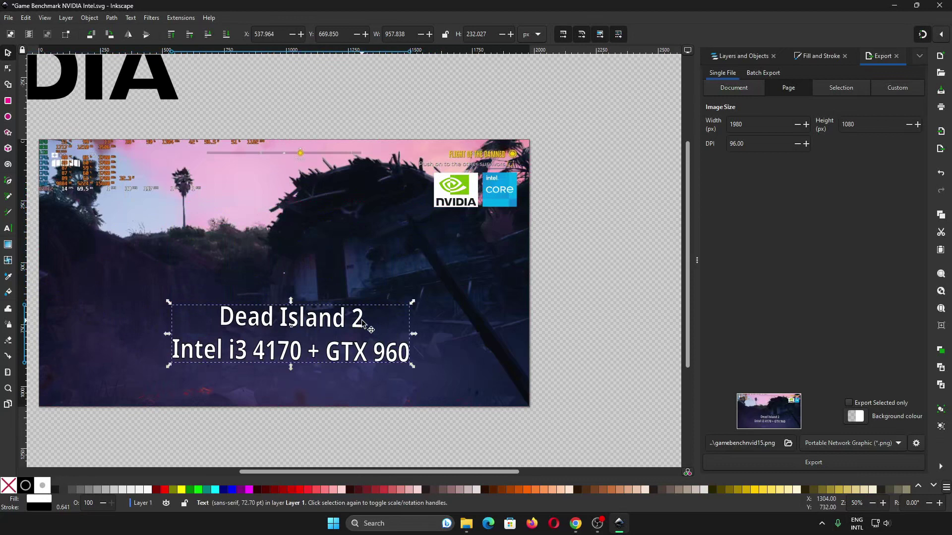